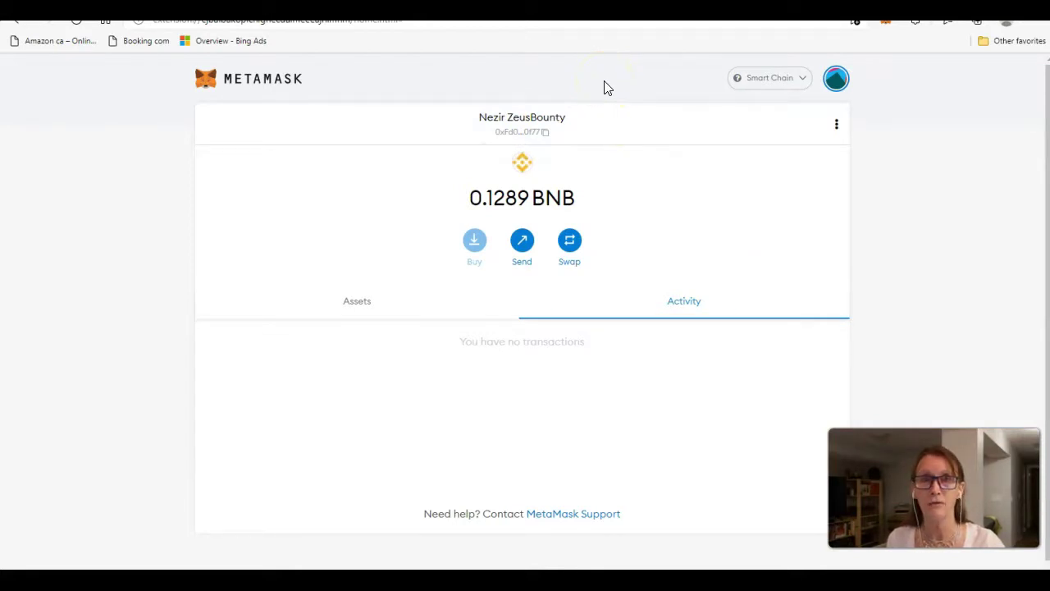
Step: Check in the wallet's network list that Smart Chain is the active network
click(592, 88)
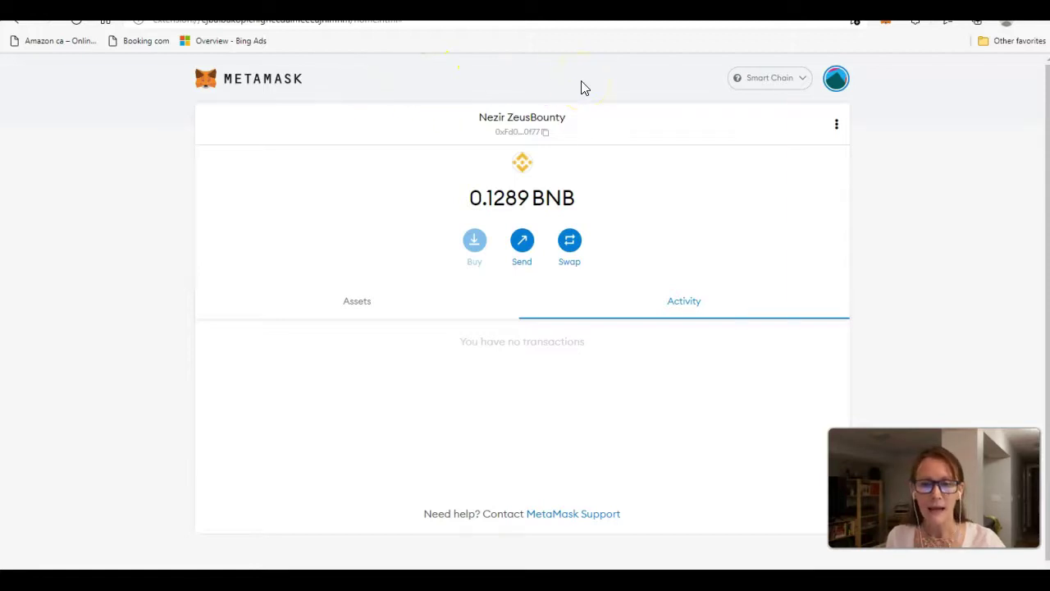
click(765, 82)
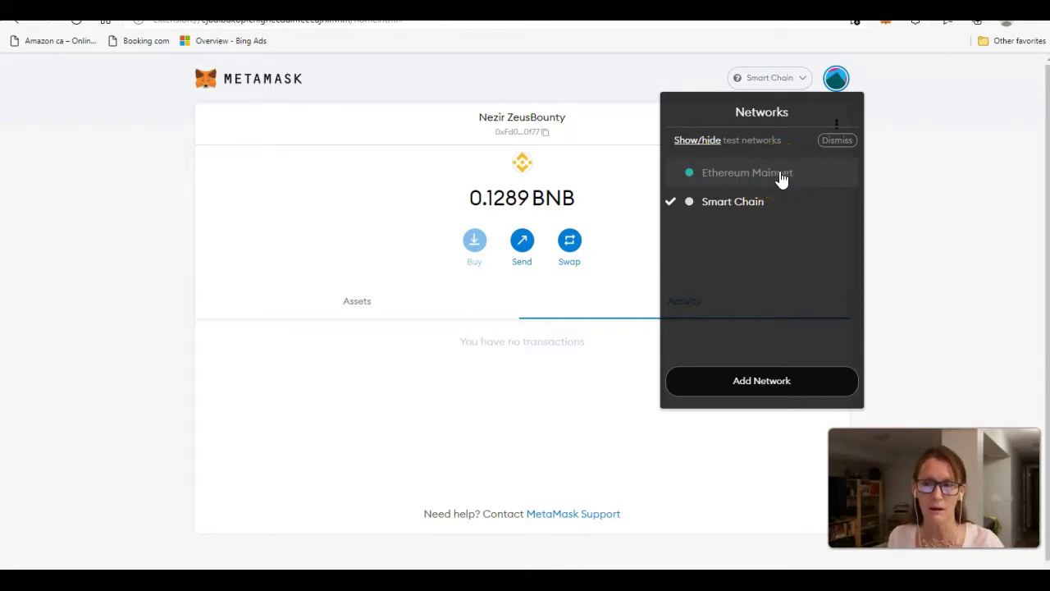
click(730, 207)
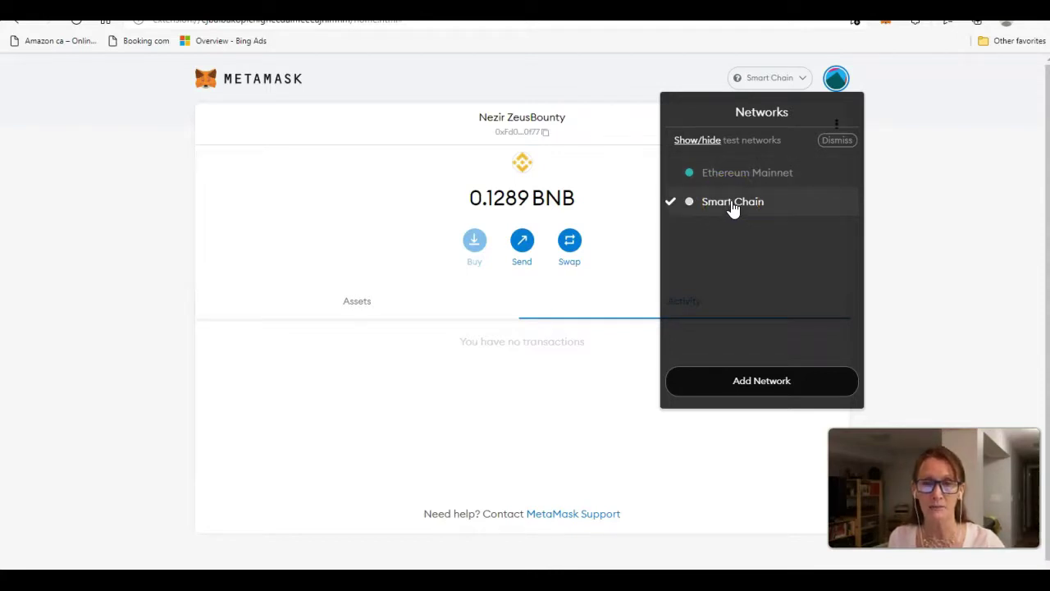
click(636, 64)
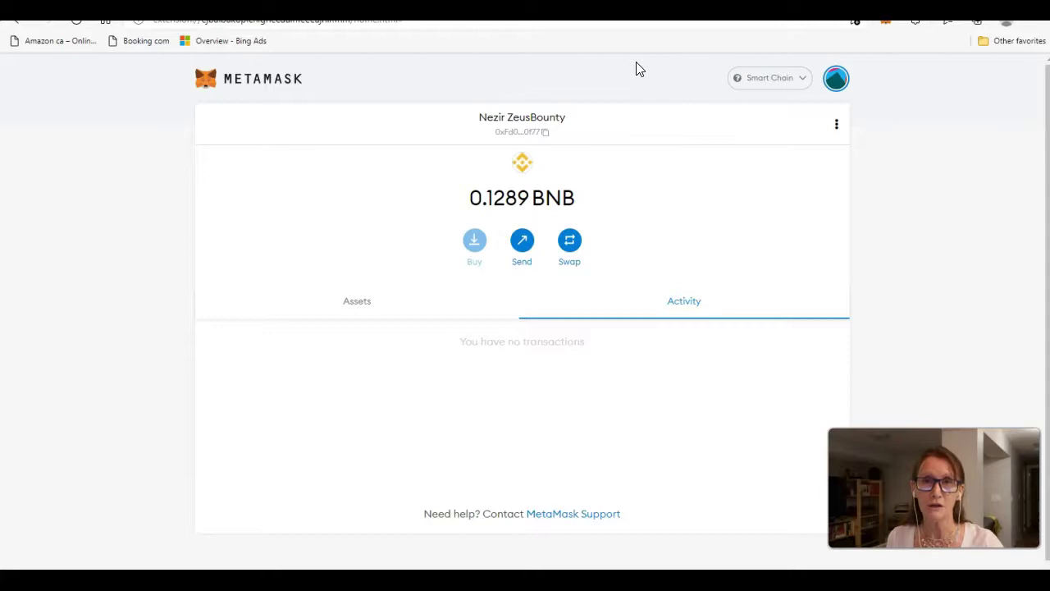
click(664, 68)
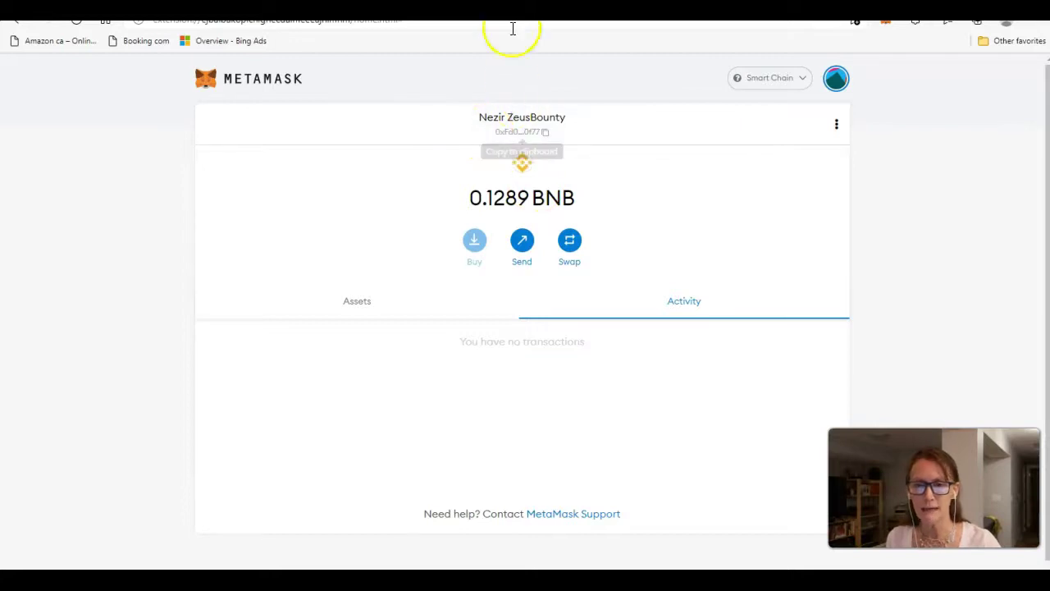
Step: Switch to the Zeus' Bounty home page in the other browser and copy the referral link
key(ctrl+t)
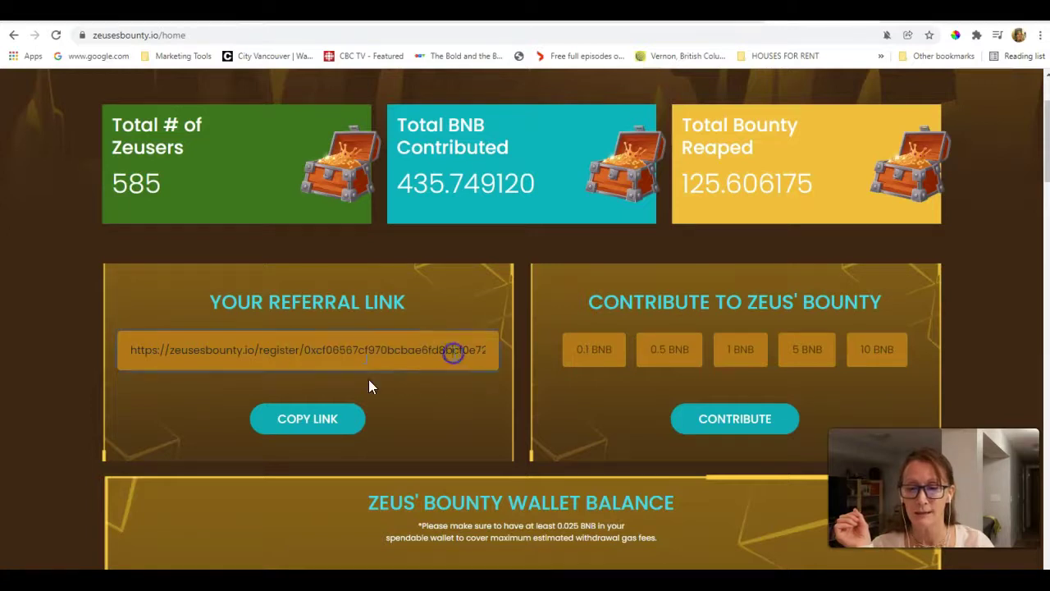
click(311, 422)
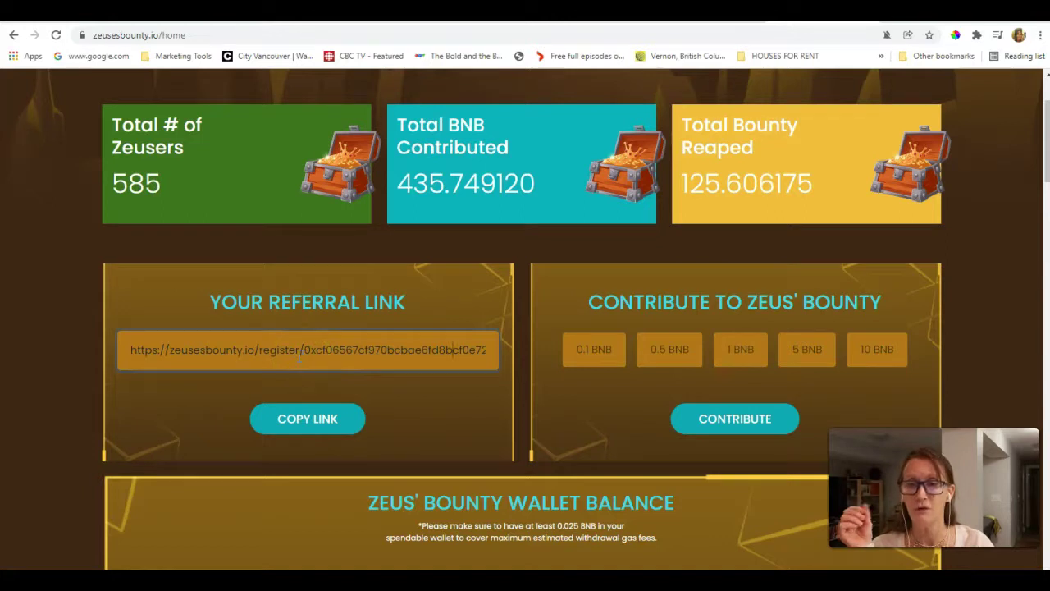
click(292, 420)
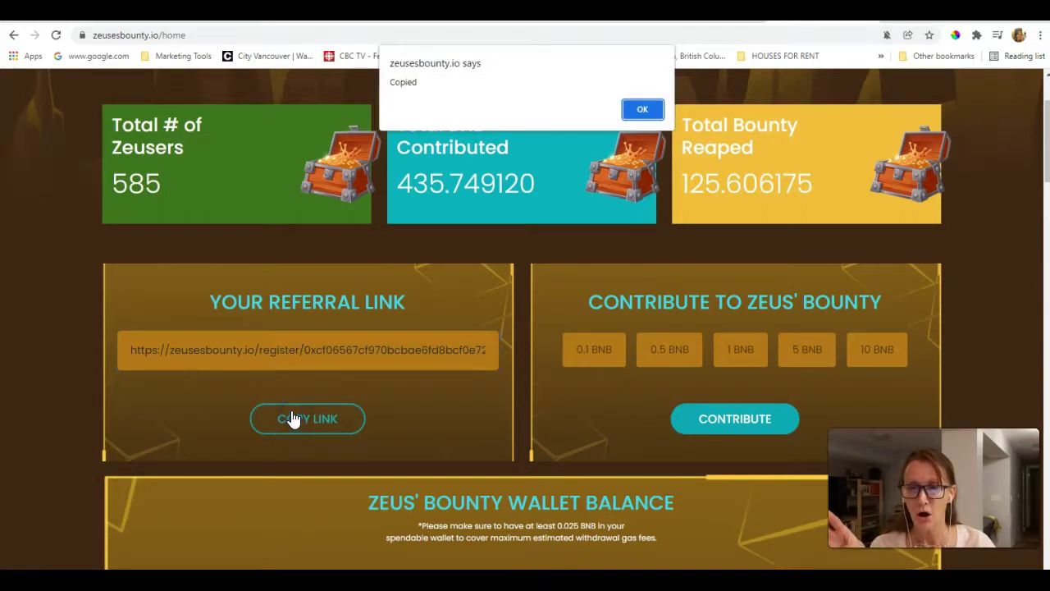
click(642, 110)
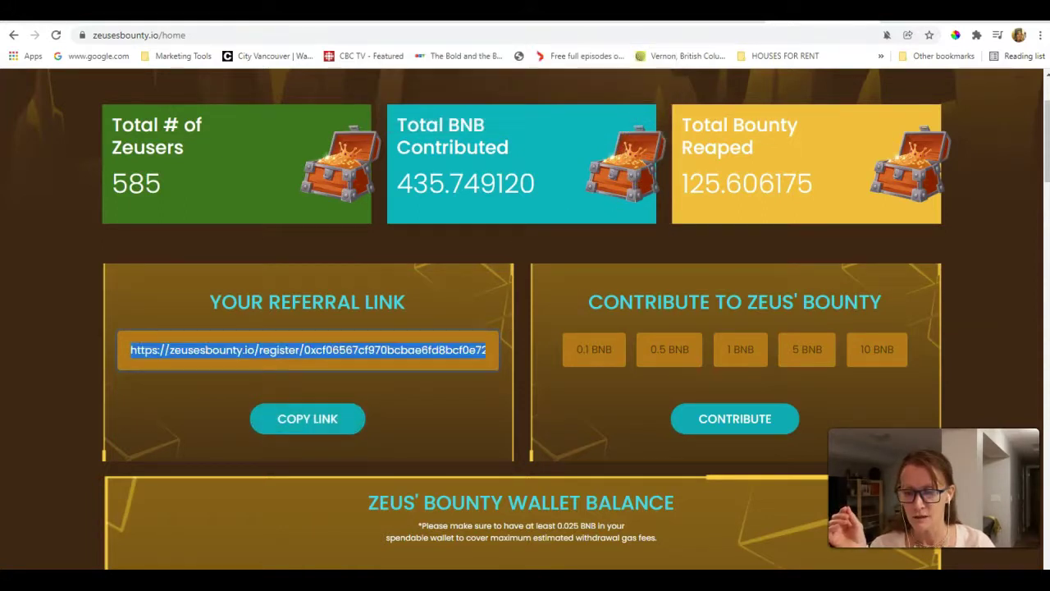
Step: Return to the browser with the MetaMask wallet and open the copied referral link in a new tab, at its contribution form
click(503, 532)
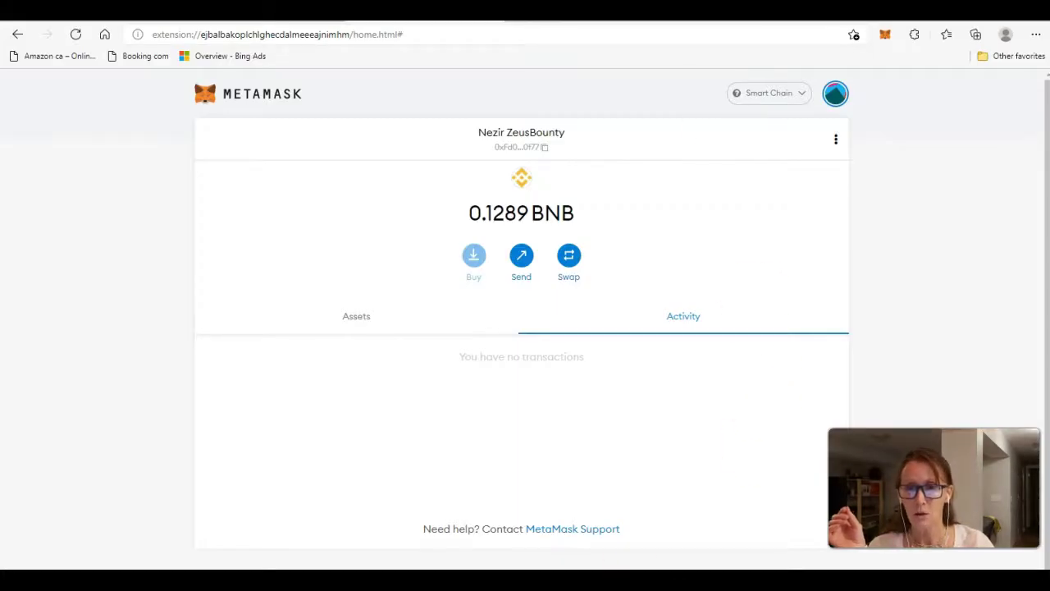
key(ctrl+t)
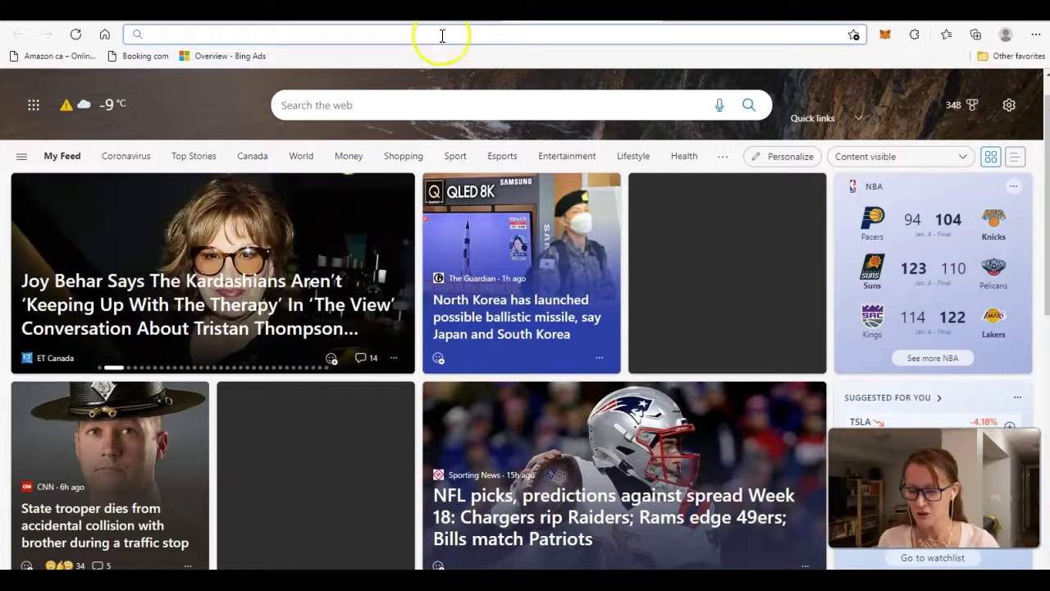
key(ctrl+v)
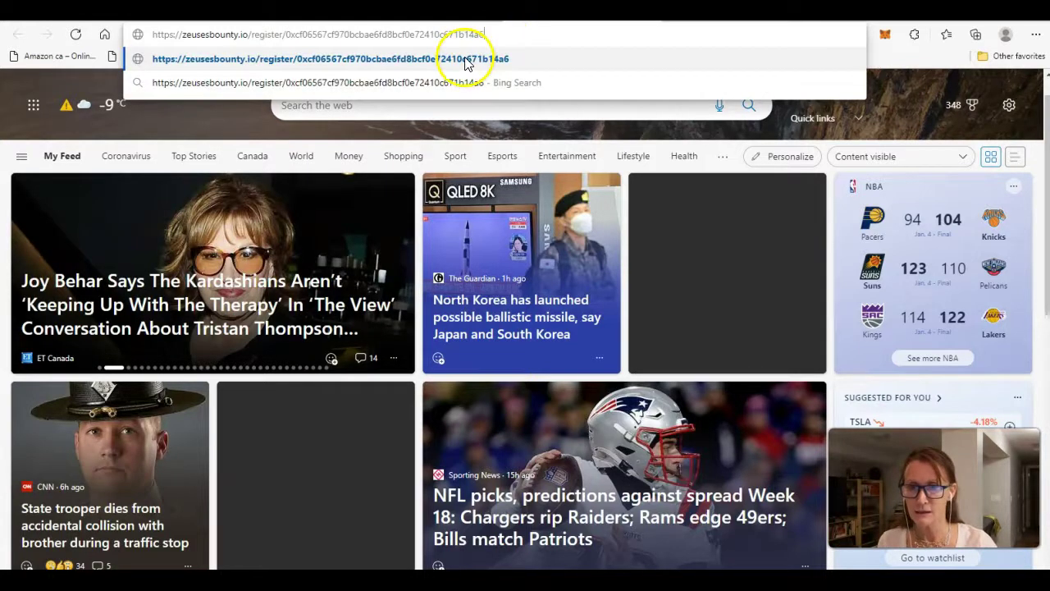
key(Return)
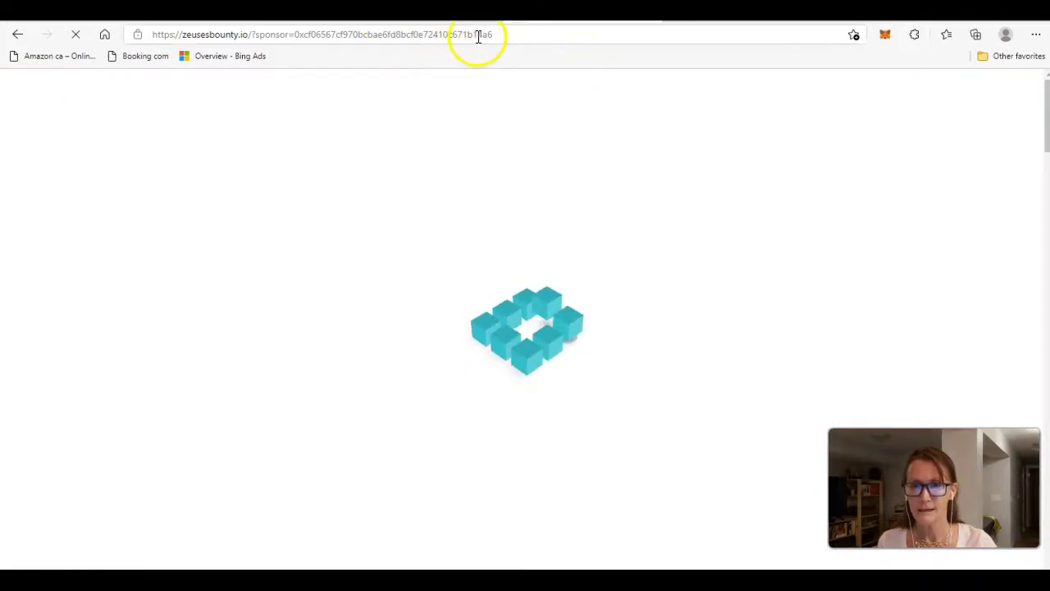
scroll(495, 278, down, 1)
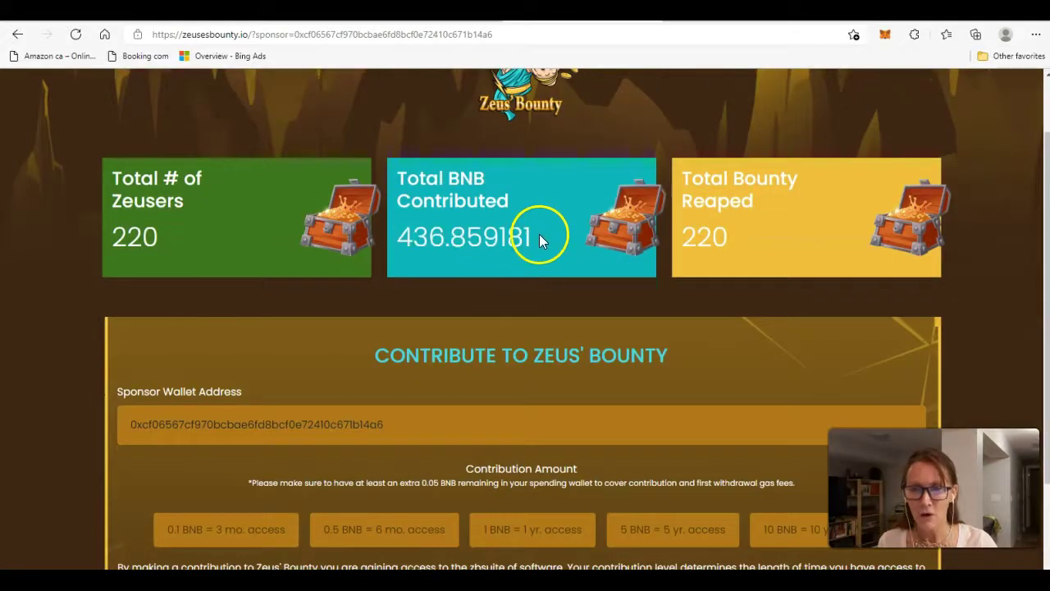
scroll(500, 262, down, 2)
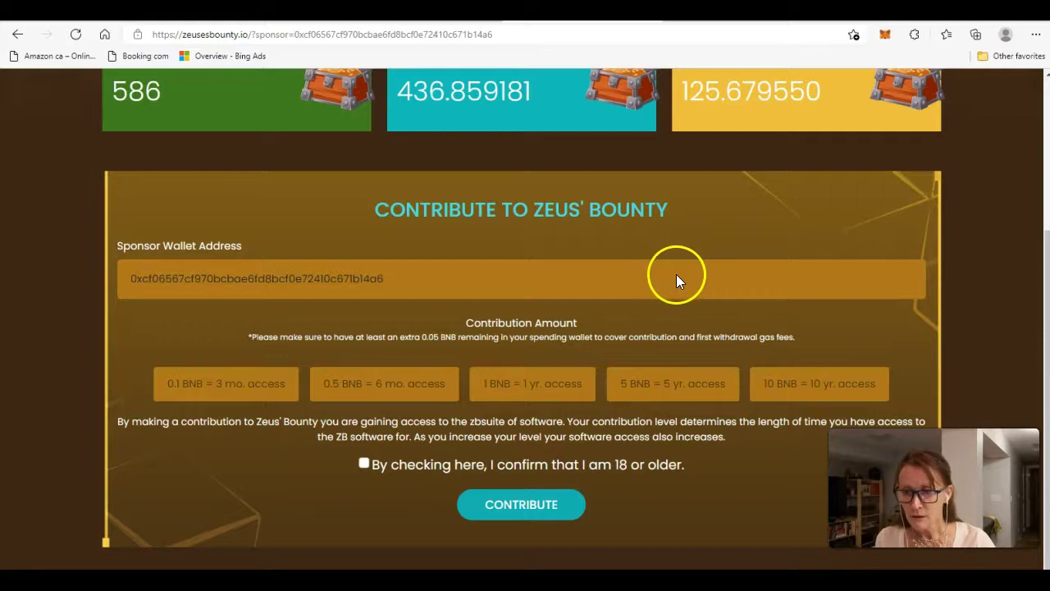
Step: Check the wallet's BNB balance and compare it with the contribution amounts offered on the Zeus' Bounty form
key(ctrl+Tab)
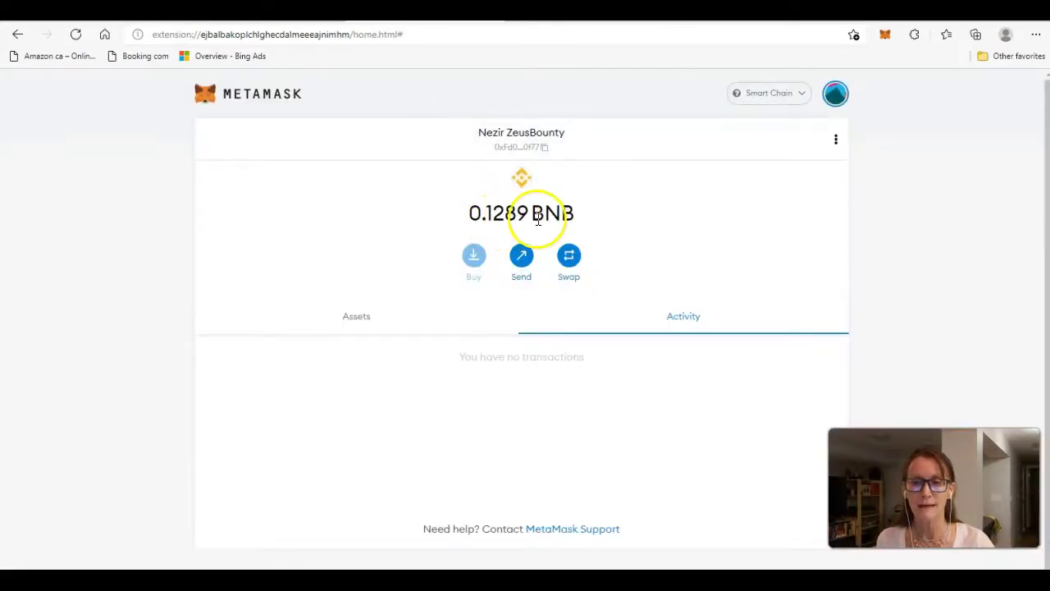
key(ctrl+Tab)
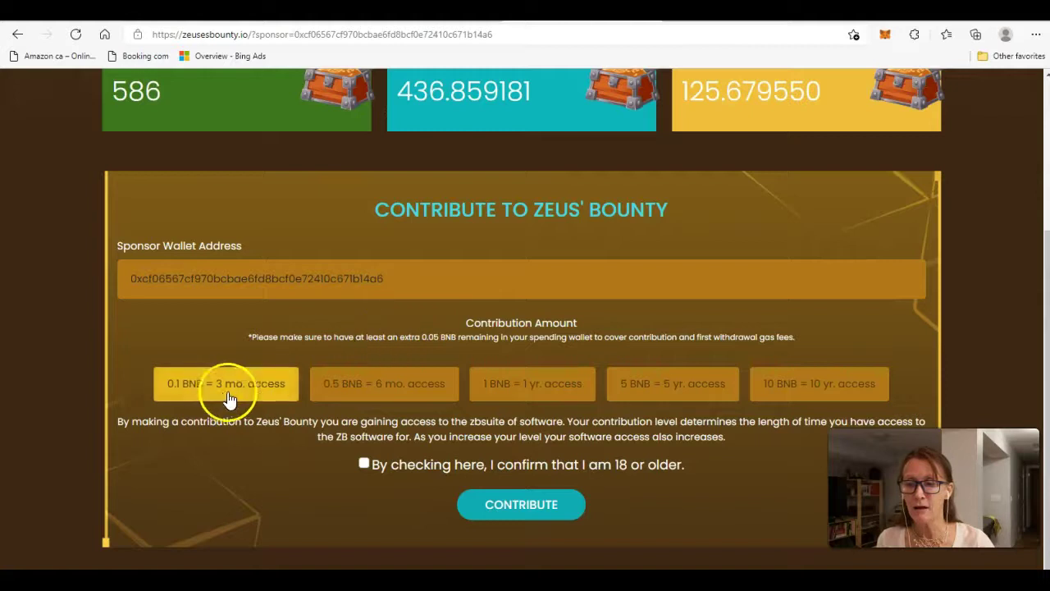
click(193, 393)
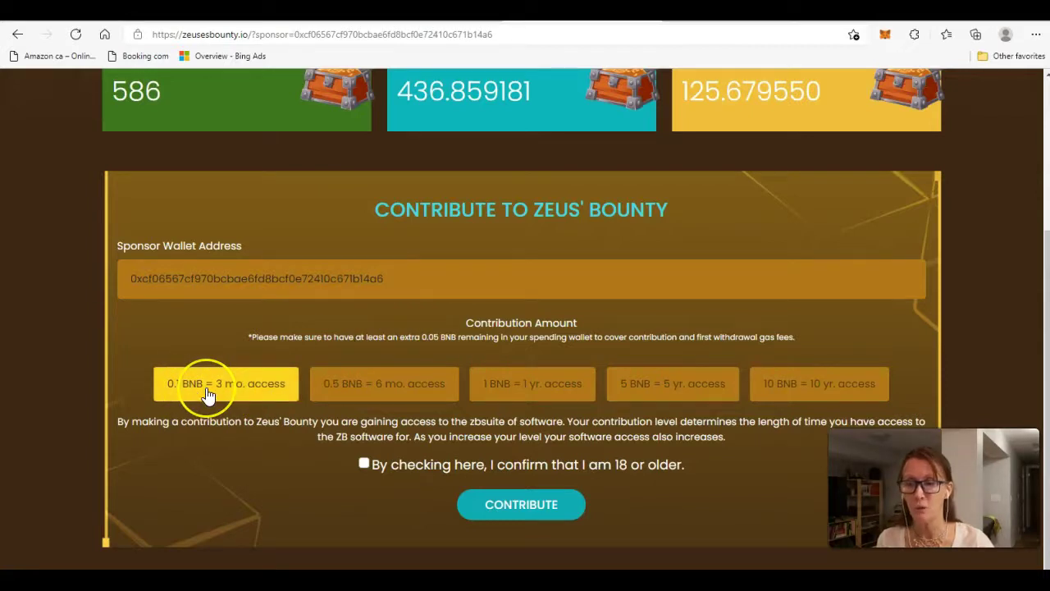
click(209, 395)
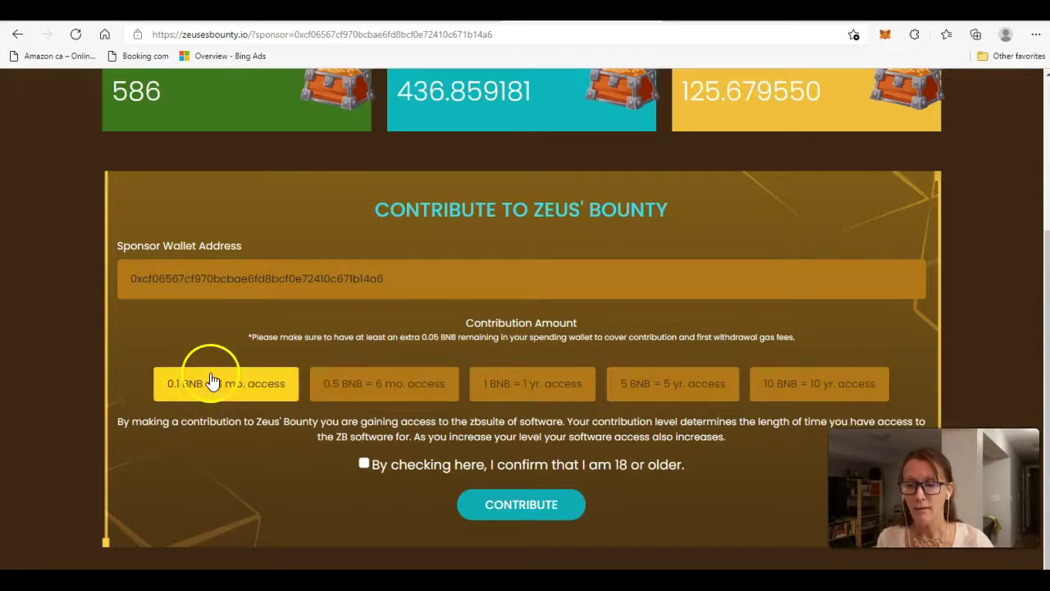
click(230, 392)
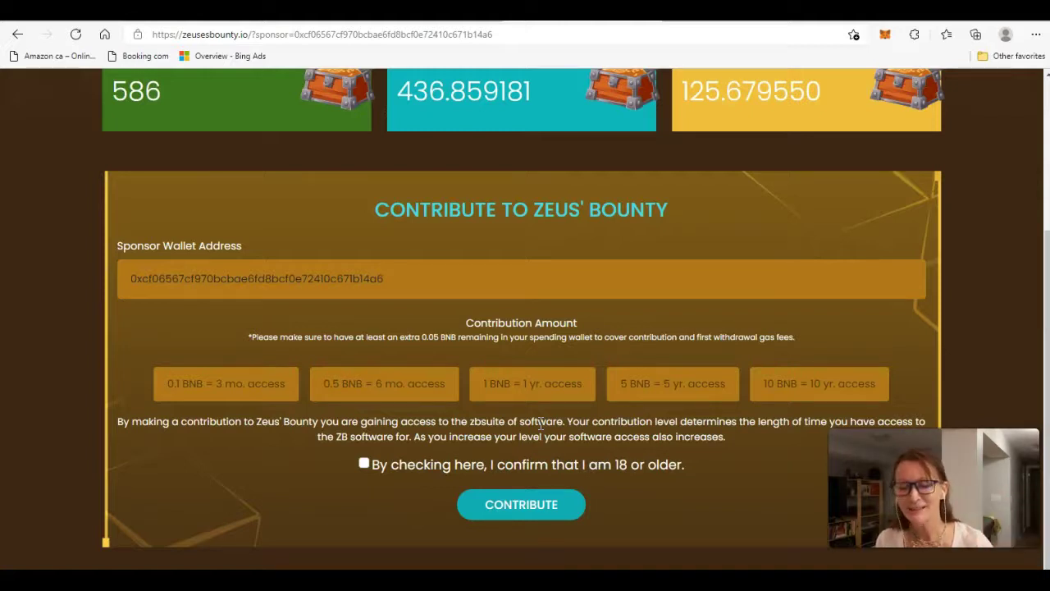
click(589, 389)
click(261, 349)
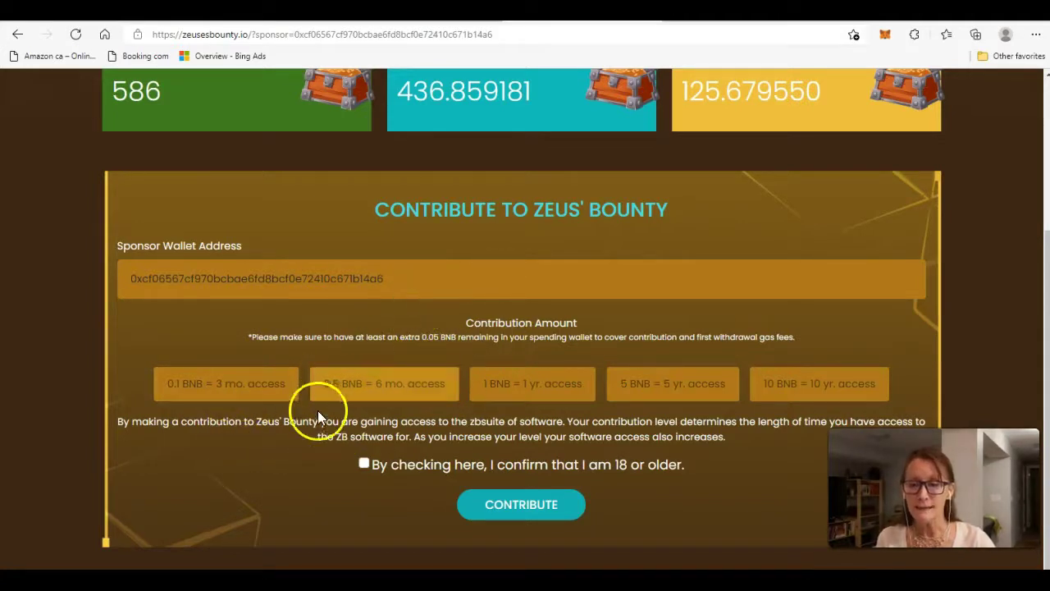
click(364, 385)
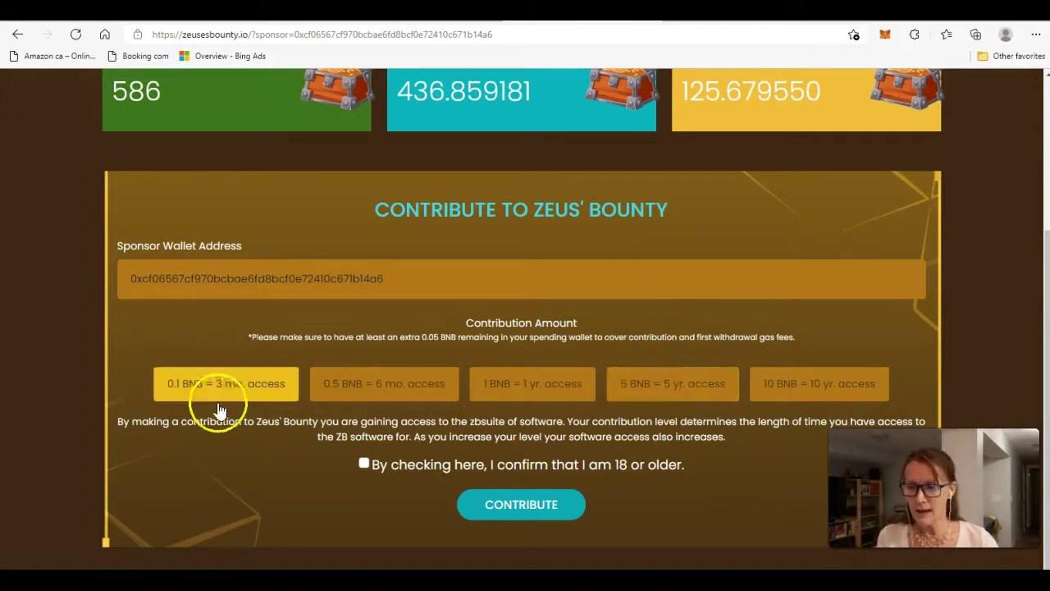
Step: Submit a contribution of 0.1 BNB for 3 months' access, with the 18-or-older confirmation checked
click(188, 385)
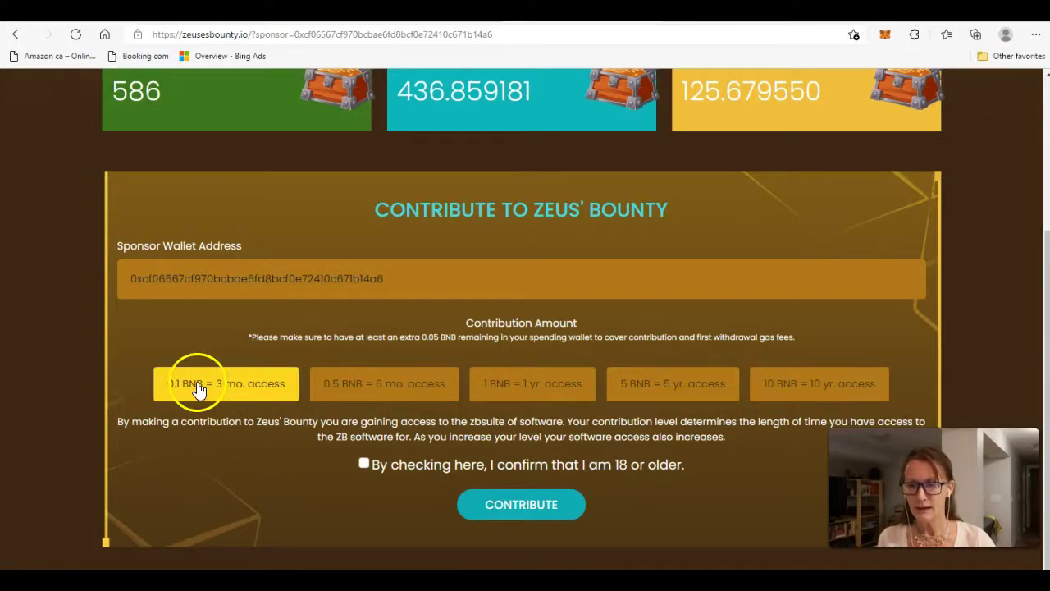
click(503, 503)
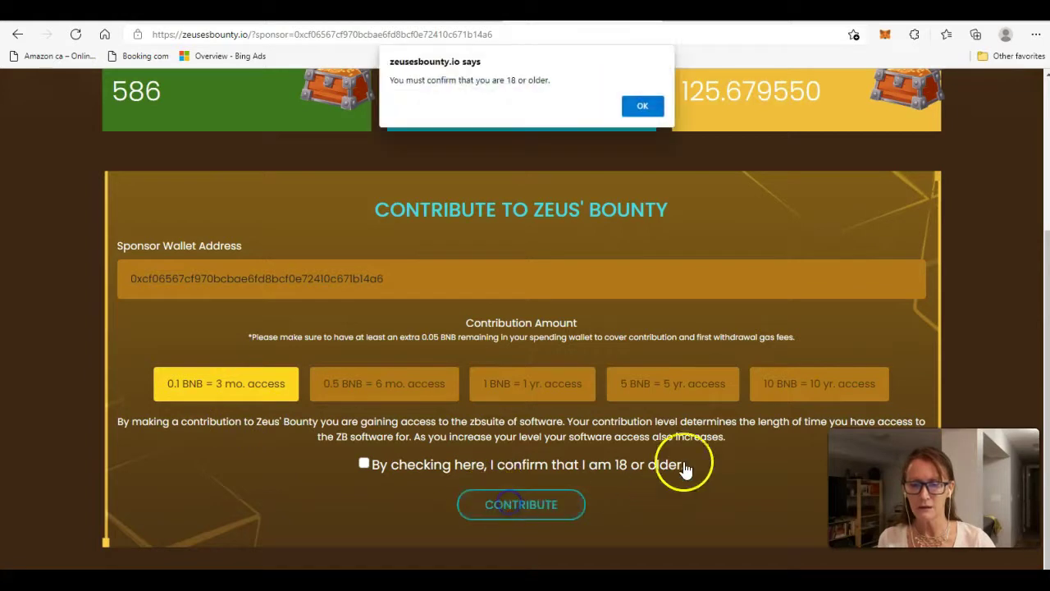
click(636, 106)
click(365, 465)
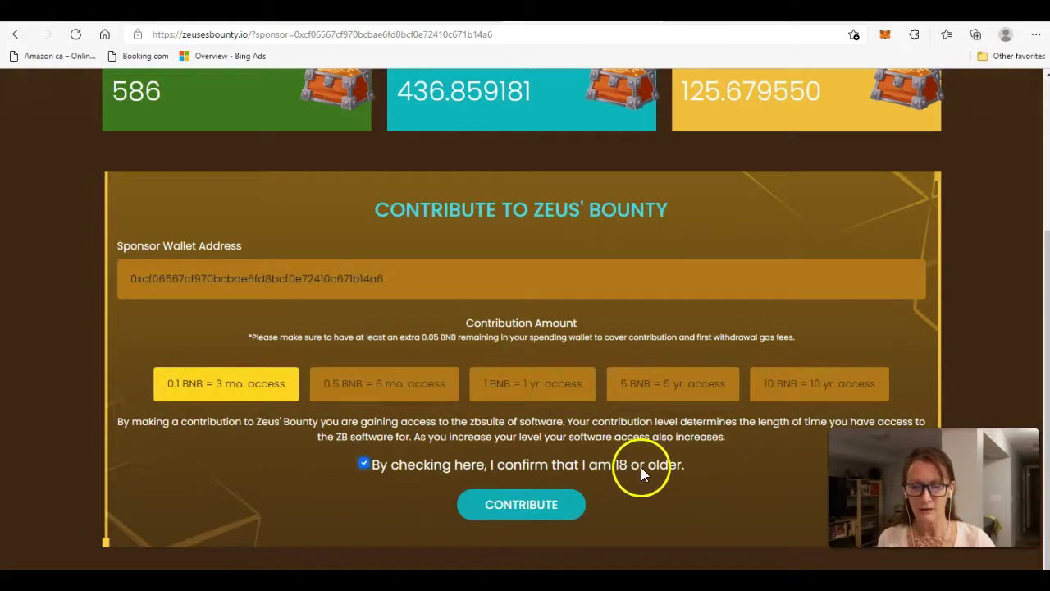
click(511, 507)
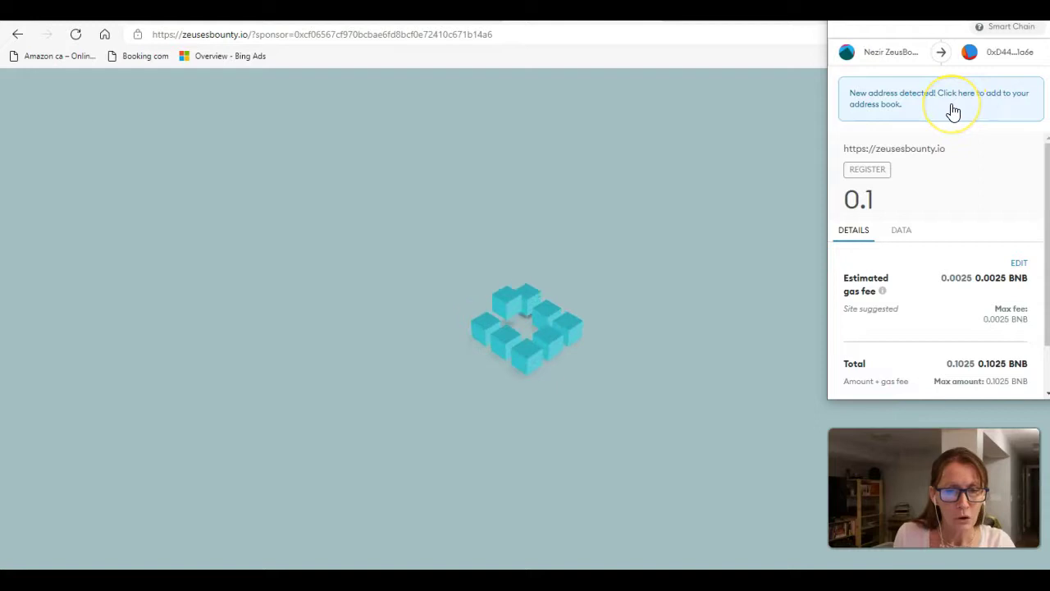
Step: Save the new recipient address in the wallet's address book under an alias combining "Zeus Bounty_" and a person's first name
click(951, 108)
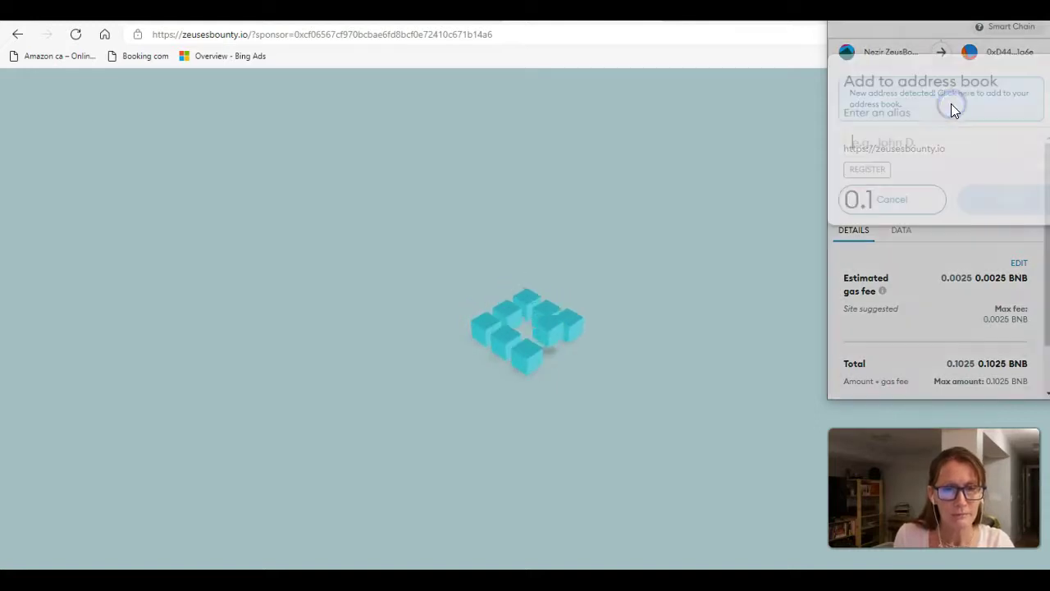
click(862, 144)
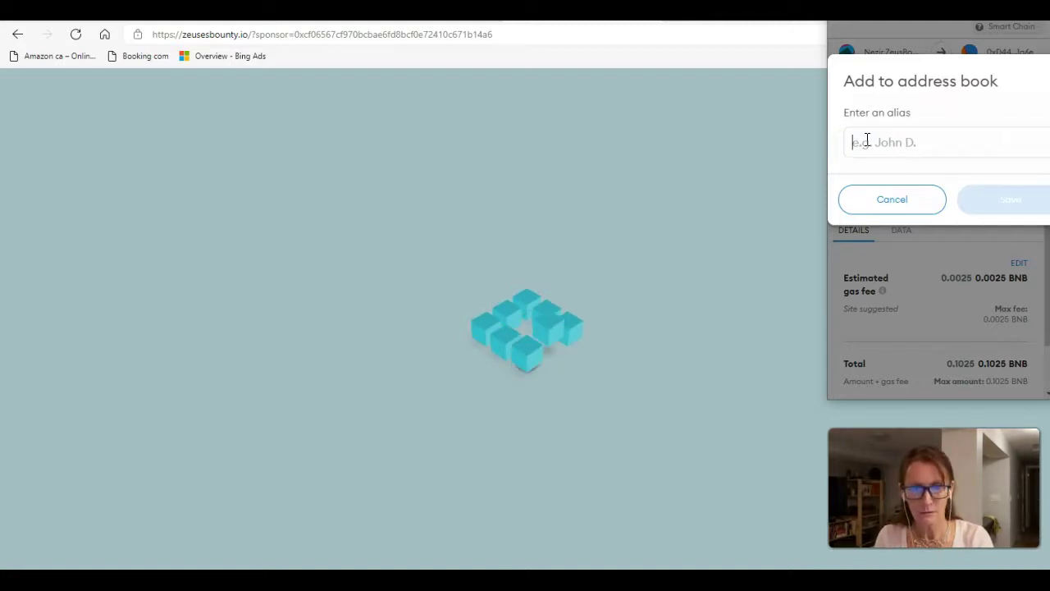
text(Ze)
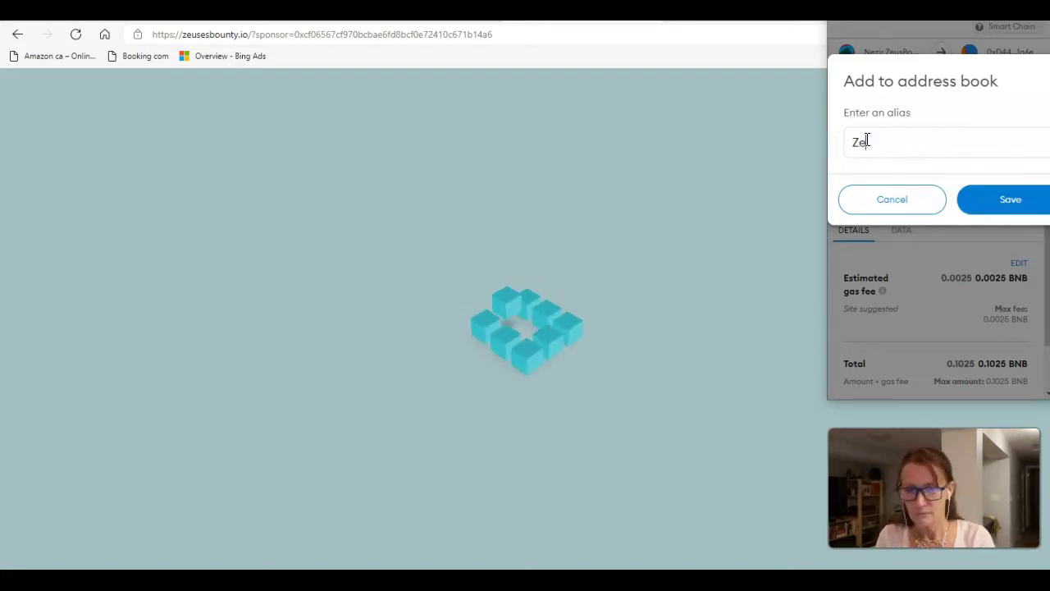
text(us Bounty)
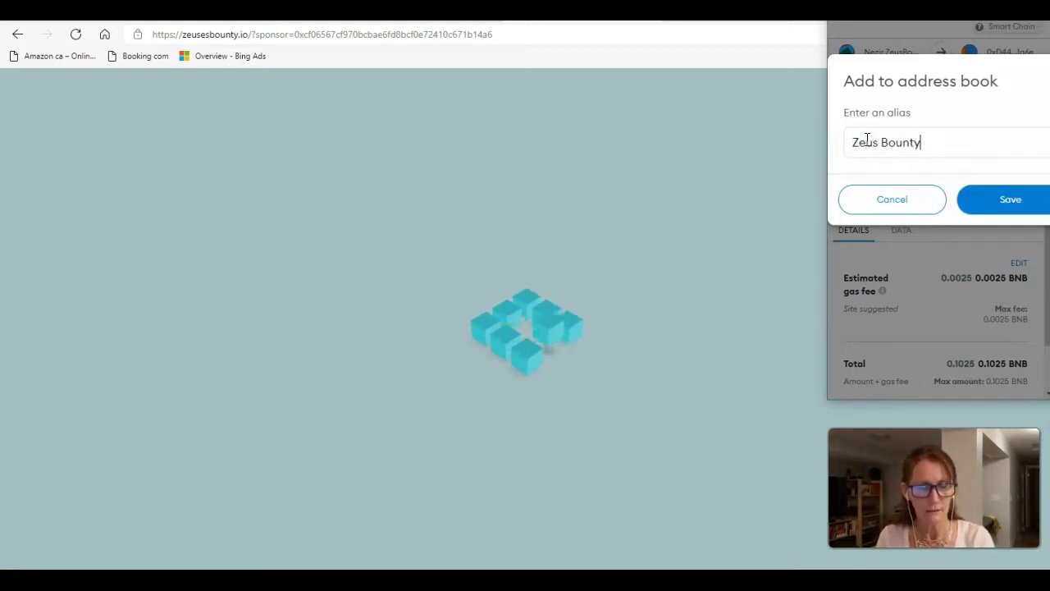
text(_Janice)
click(1007, 202)
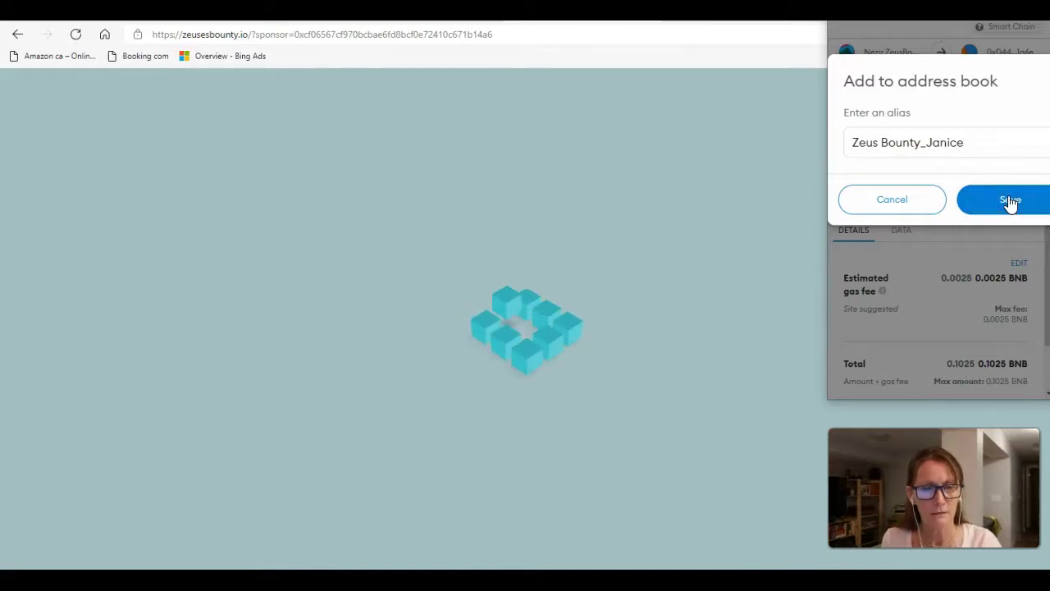
click(1010, 202)
click(1010, 202)
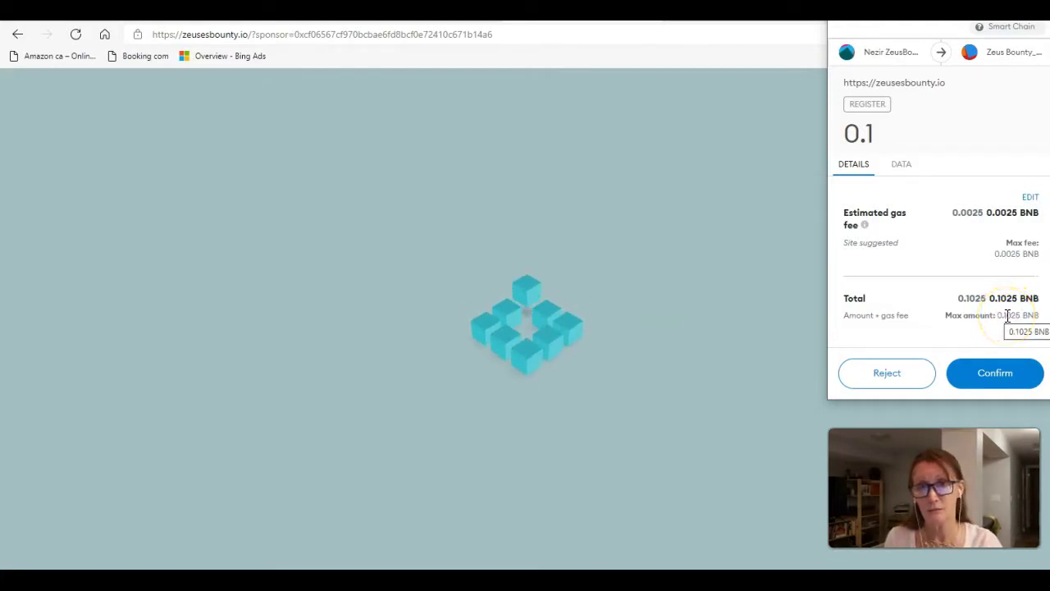
Step: Confirm the 0.1 BNB registration transaction in the wallet and acknowledge the site's messages that follow
click(1014, 379)
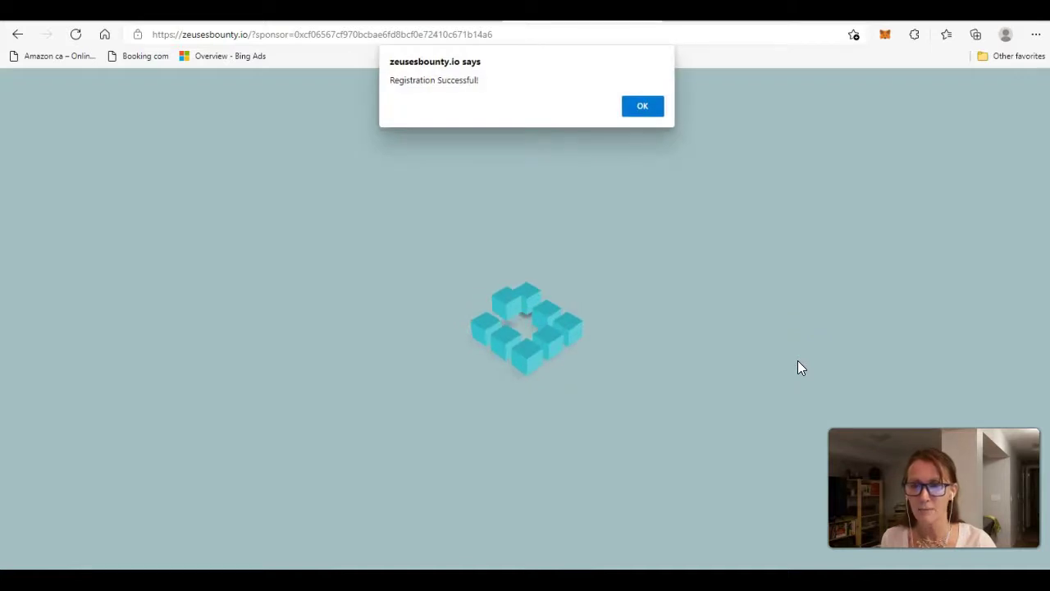
click(640, 110)
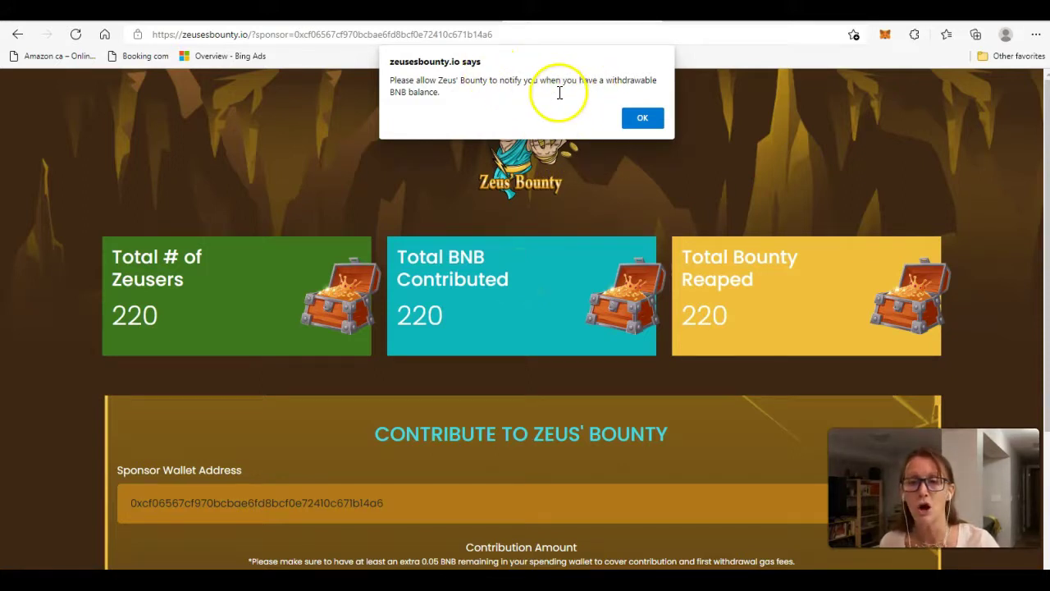
click(642, 119)
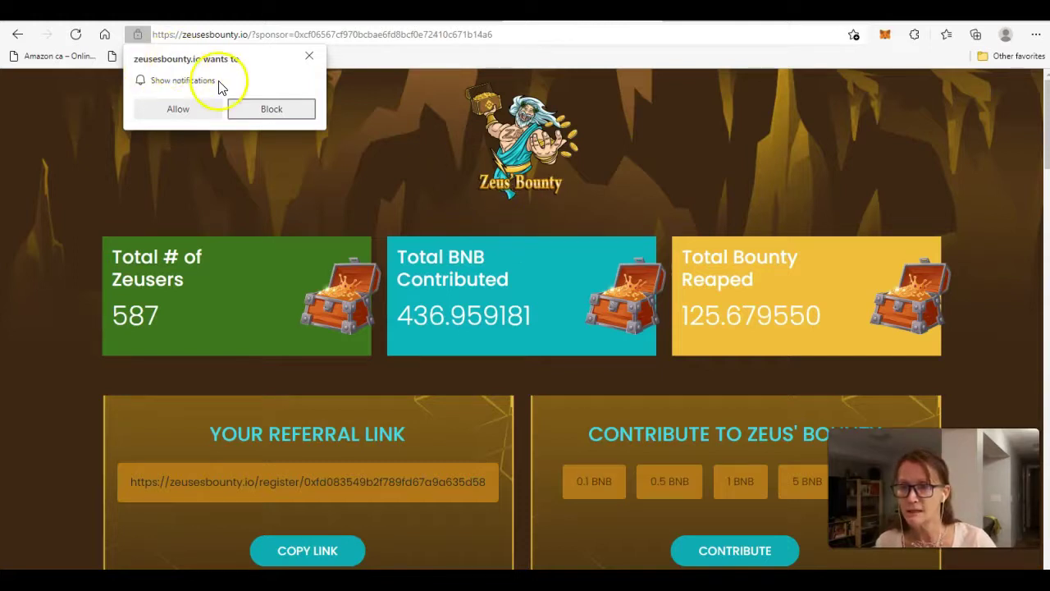
Step: Allow zeusesbounty.io to show notifications
click(175, 111)
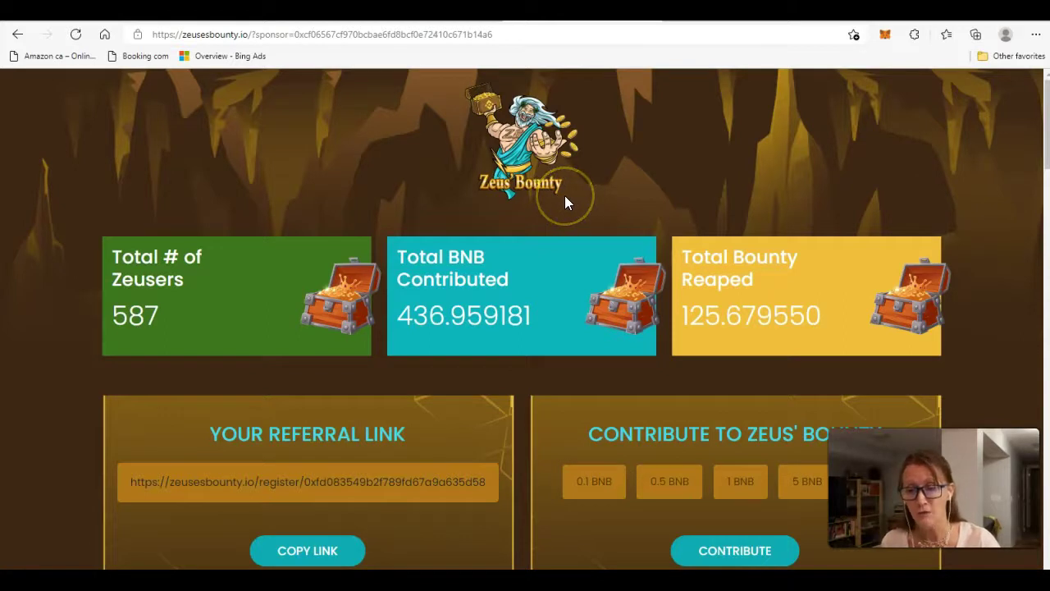
Step: Examine the dashboard's referral link and the Zeus' Bounty wallet balance, including its charity, spendable wallet and recontribution amounts
scroll(564, 195, down, 2)
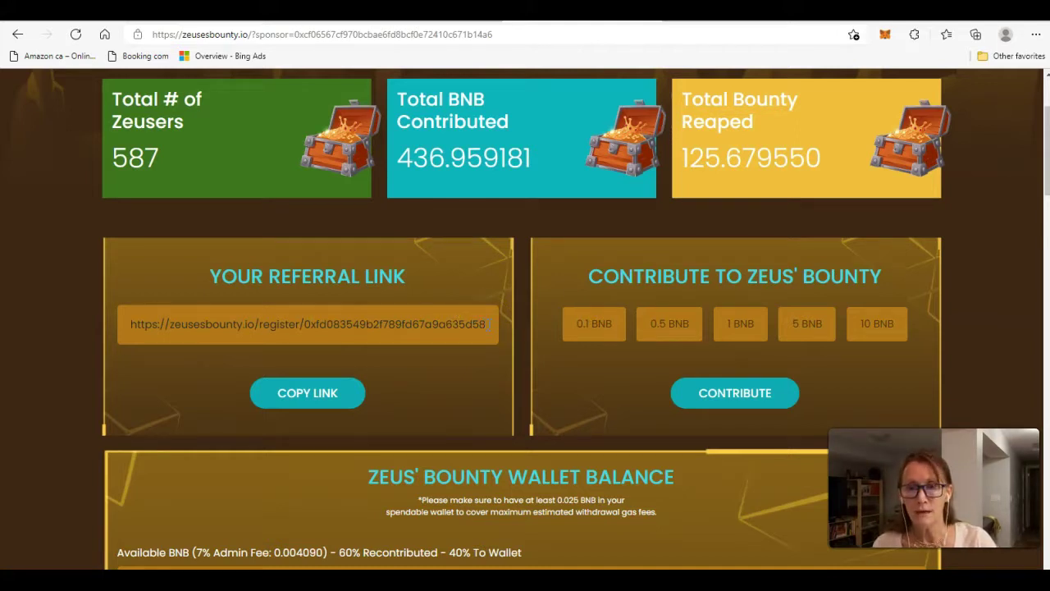
scroll(456, 347, down, 2)
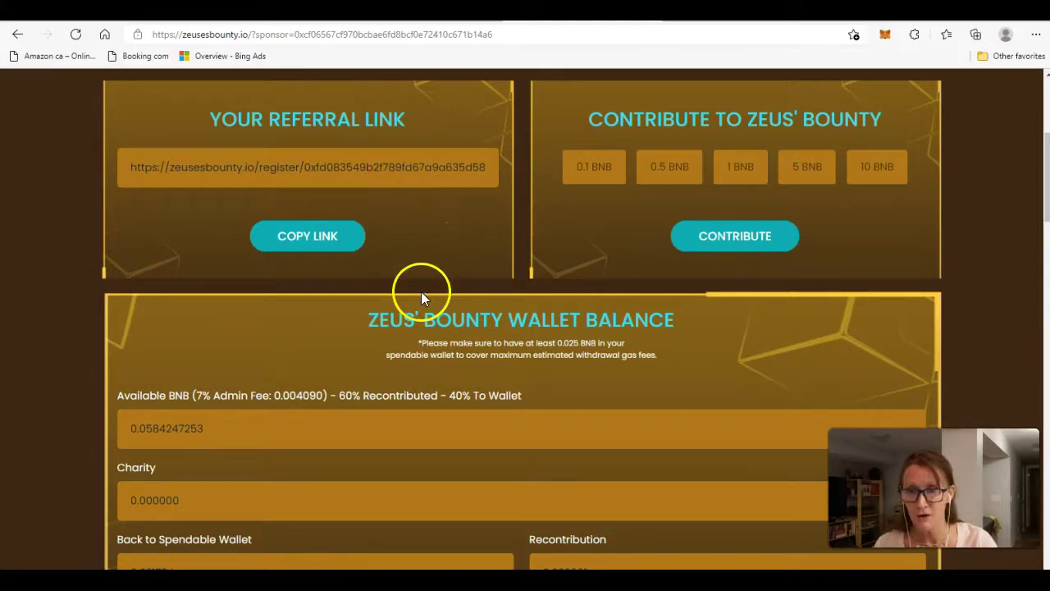
scroll(436, 302, down, 1)
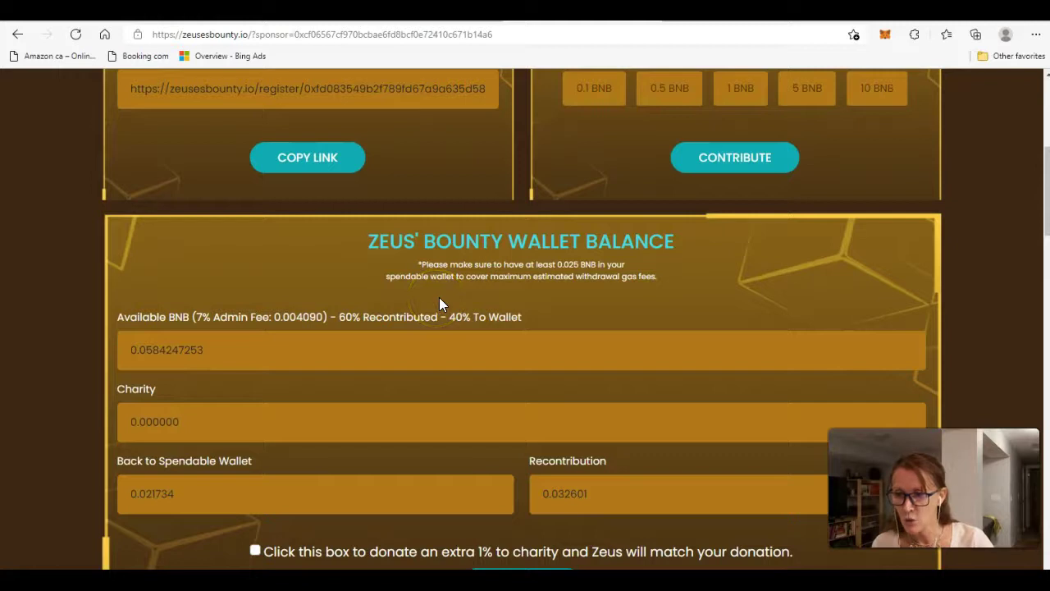
scroll(439, 297, down, 1)
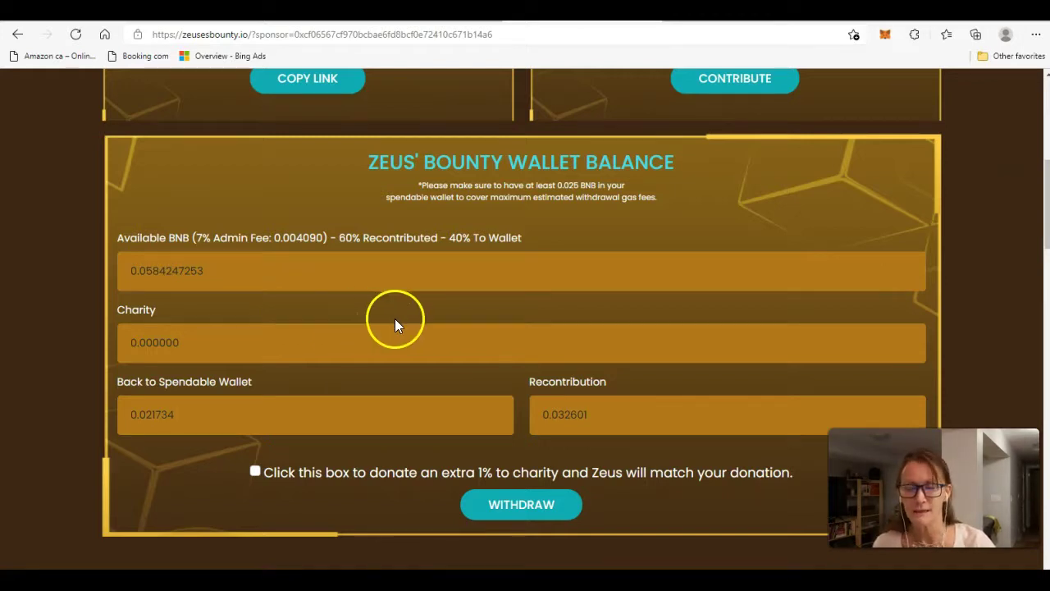
scroll(403, 340, down, 1)
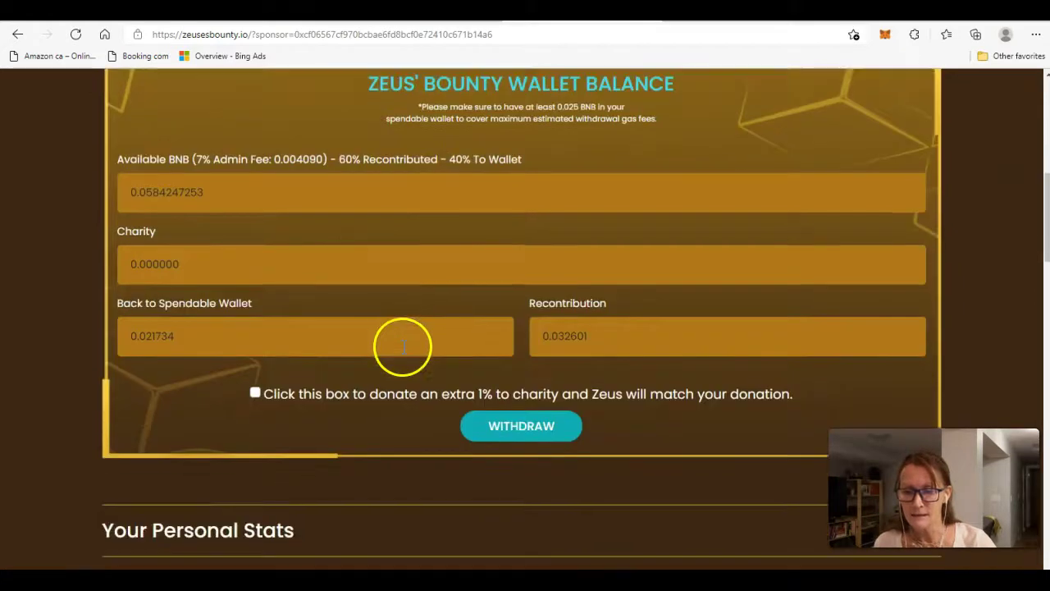
scroll(420, 335, up, 1)
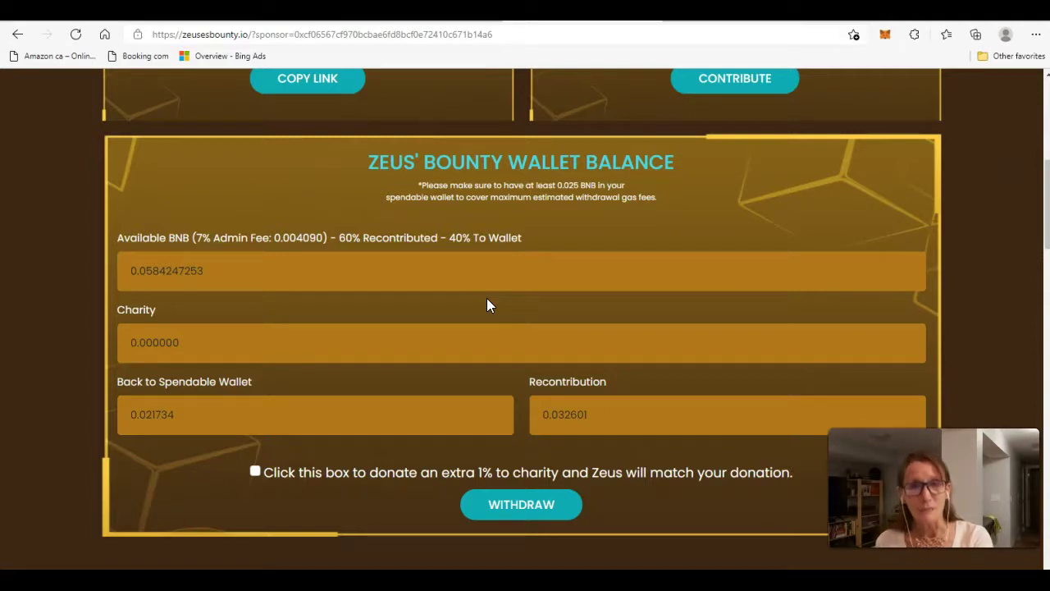
click(588, 267)
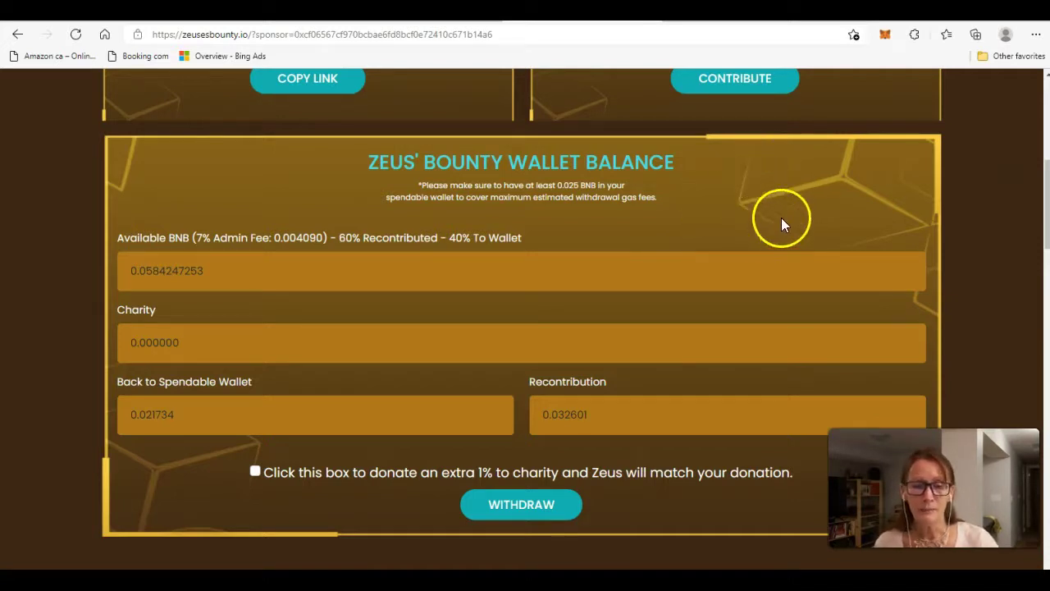
Step: Compare the contribution options with the withdrawal section, and look over the site-wide totals for Zeusers, BNB contributed and bounty reaped
scroll(612, 268, up, 3)
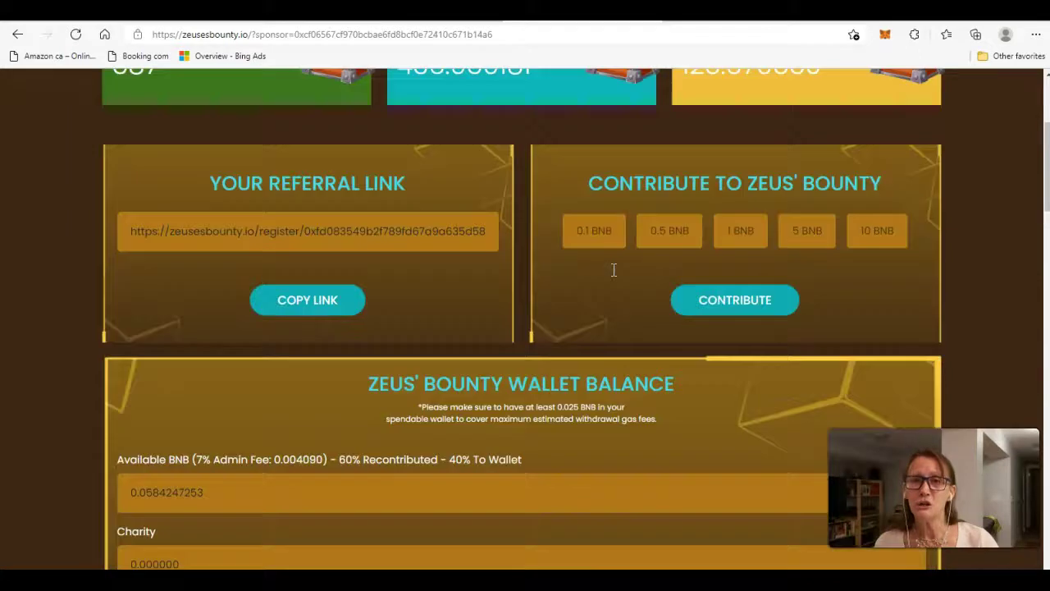
scroll(612, 269, down, 2)
click(608, 276)
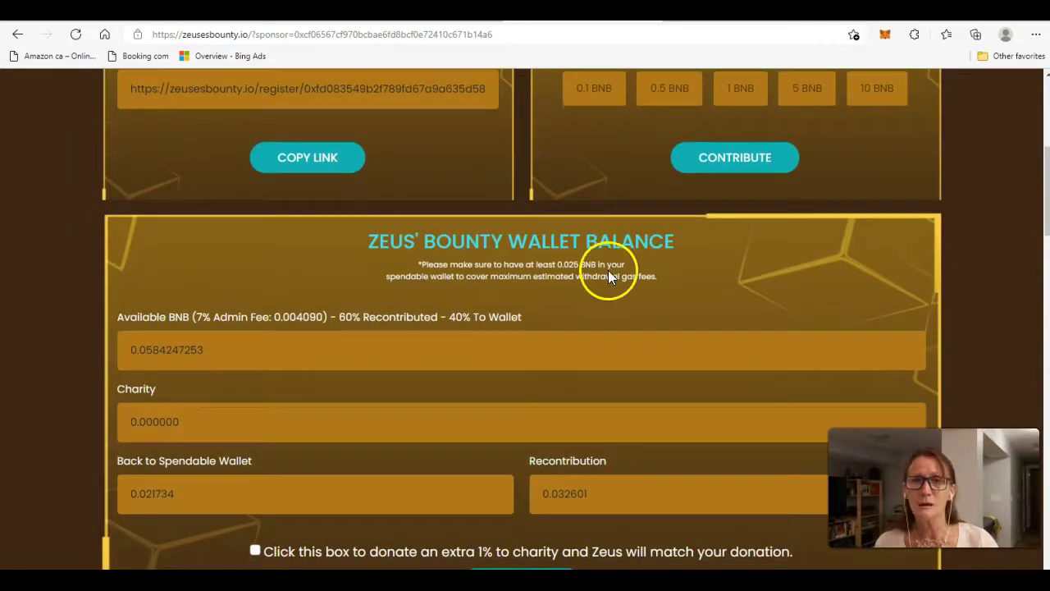
scroll(608, 271, down, 2)
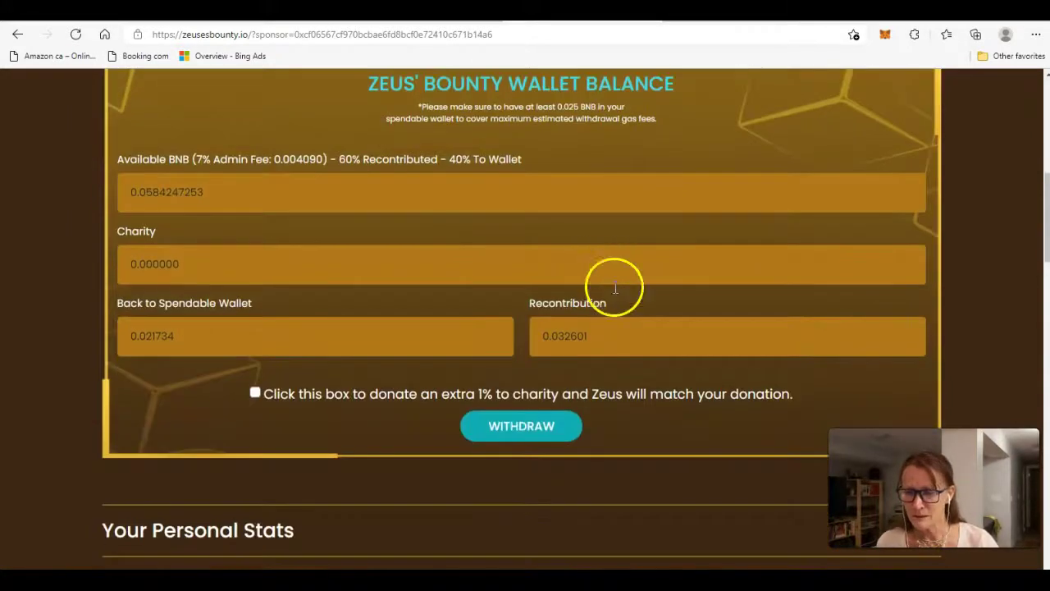
scroll(615, 287, up, 6)
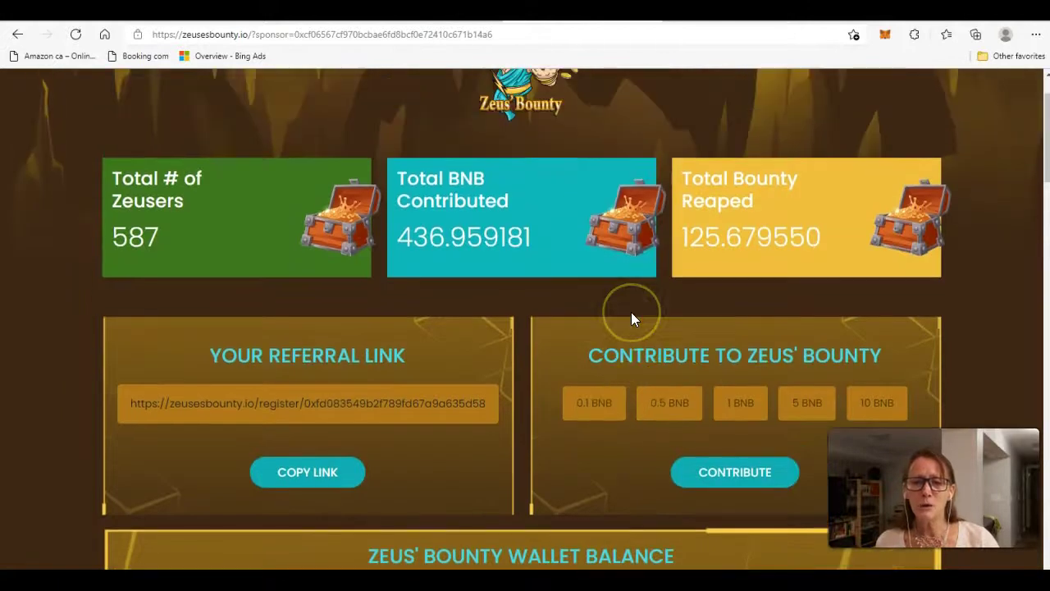
scroll(631, 319, up, 1)
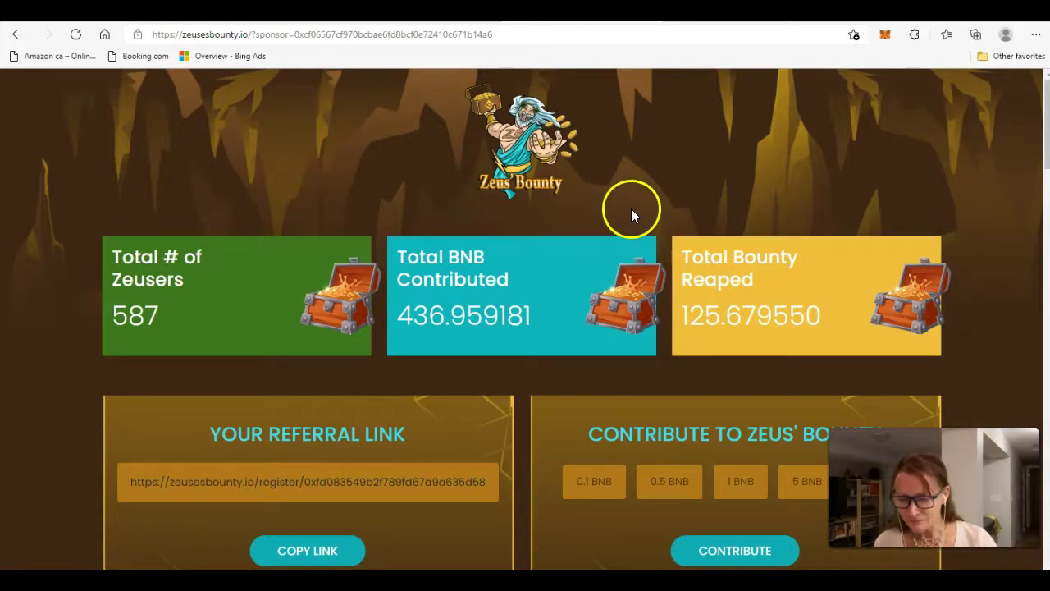
scroll(631, 208, down, 1)
scroll(631, 216, up, 1)
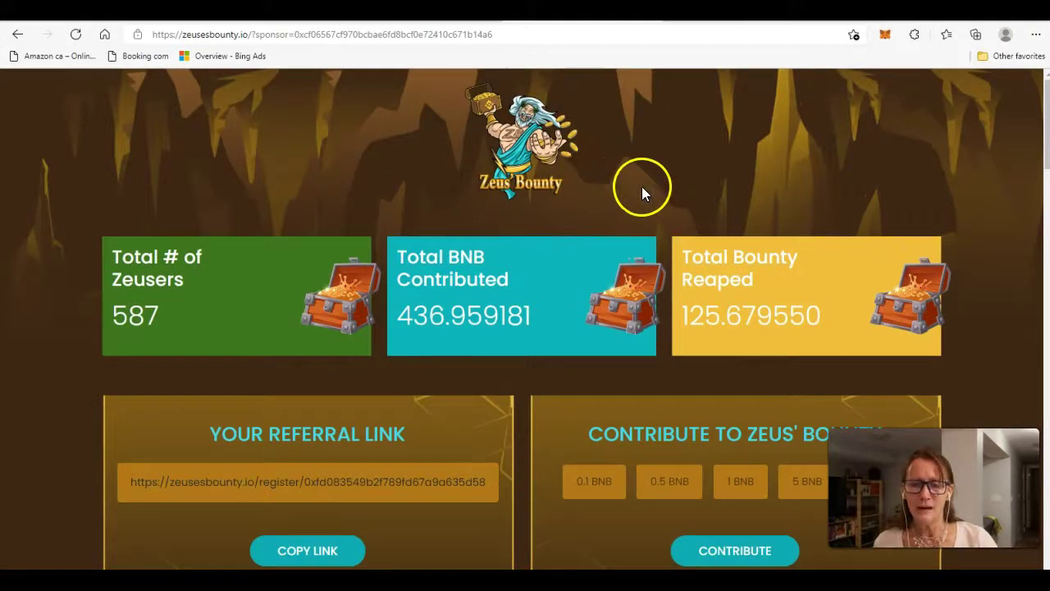
scroll(681, 222, down, 1)
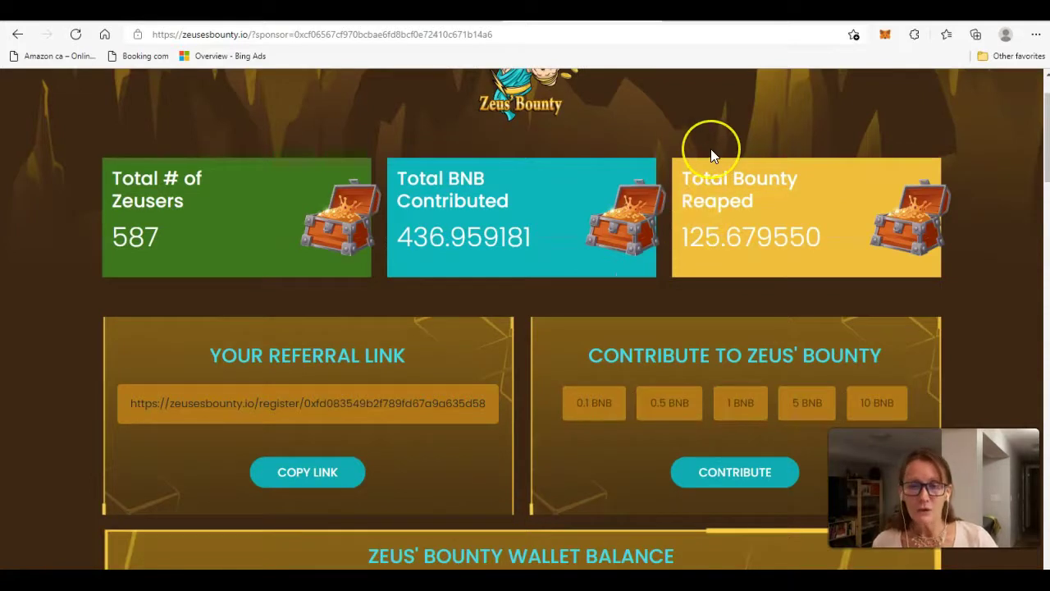